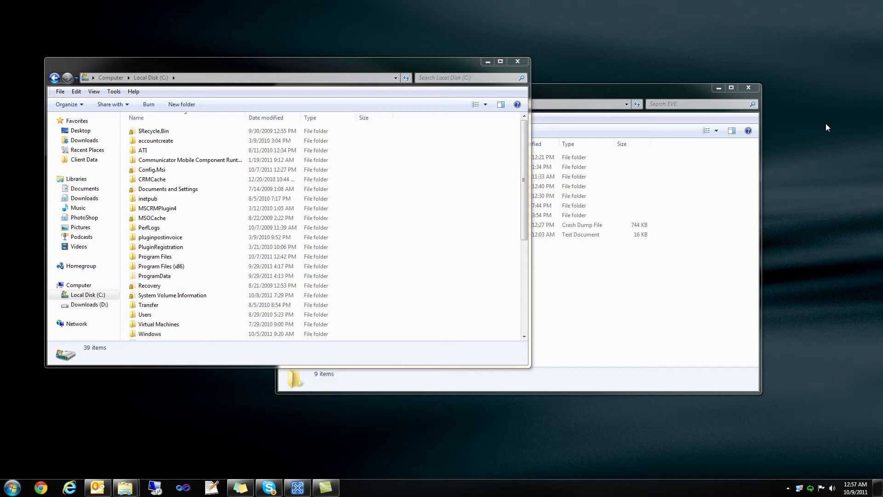
key(super+r)
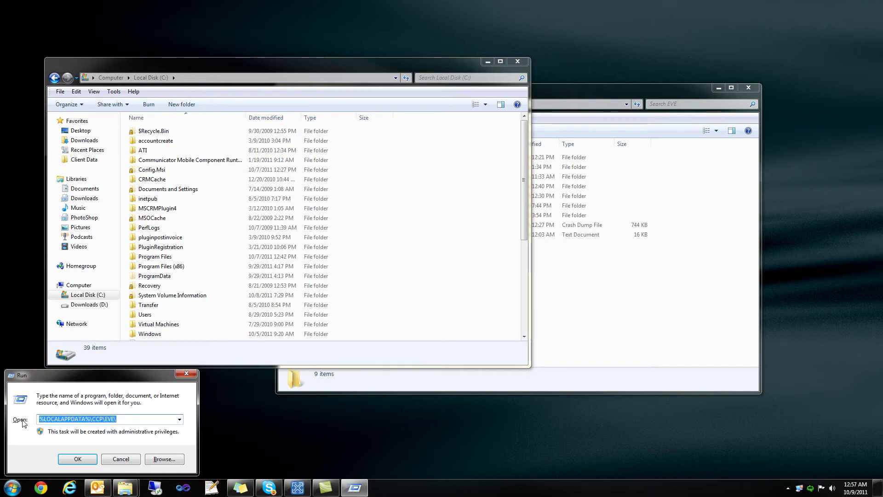
click(124, 418)
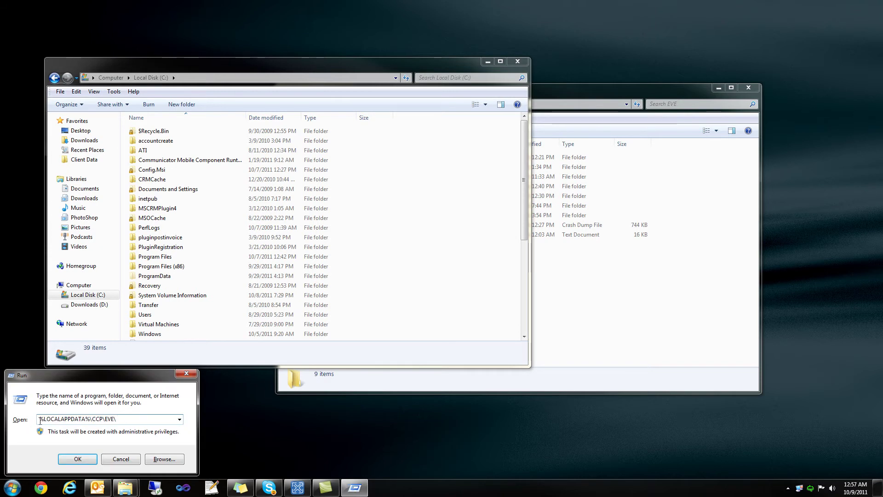
drag(52, 420, 84, 419)
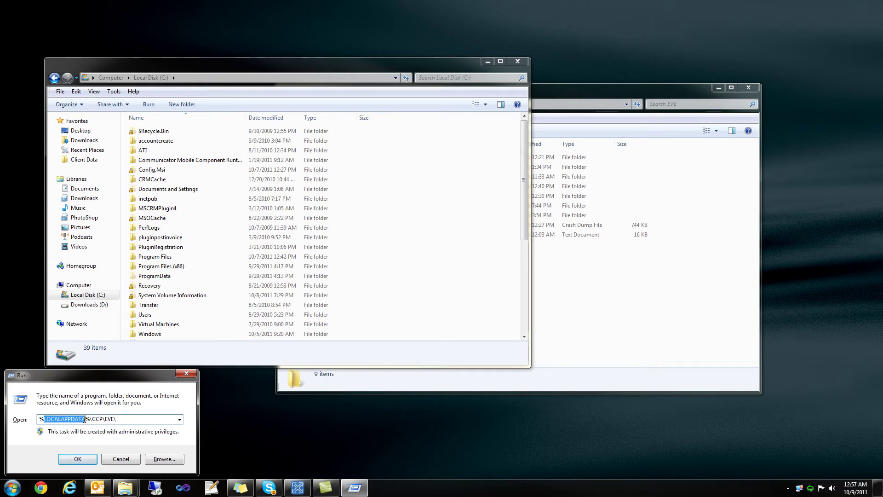
click(88, 418)
double_click(100, 419)
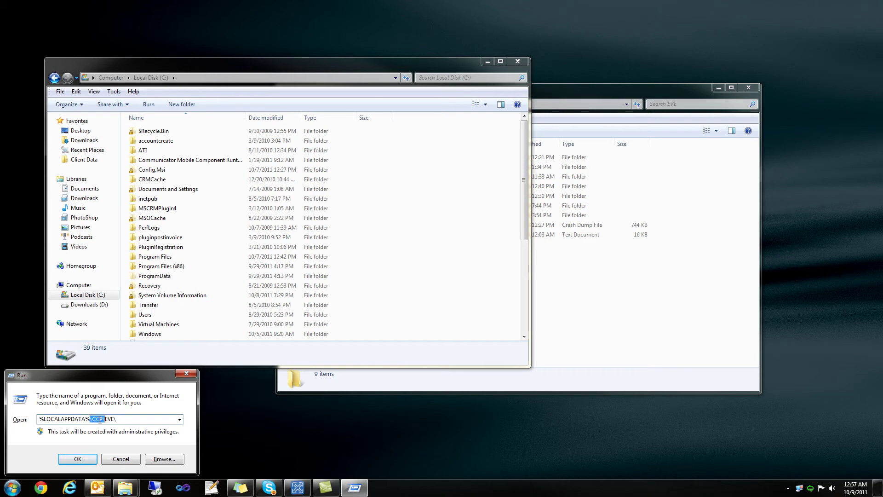
double_click(111, 419)
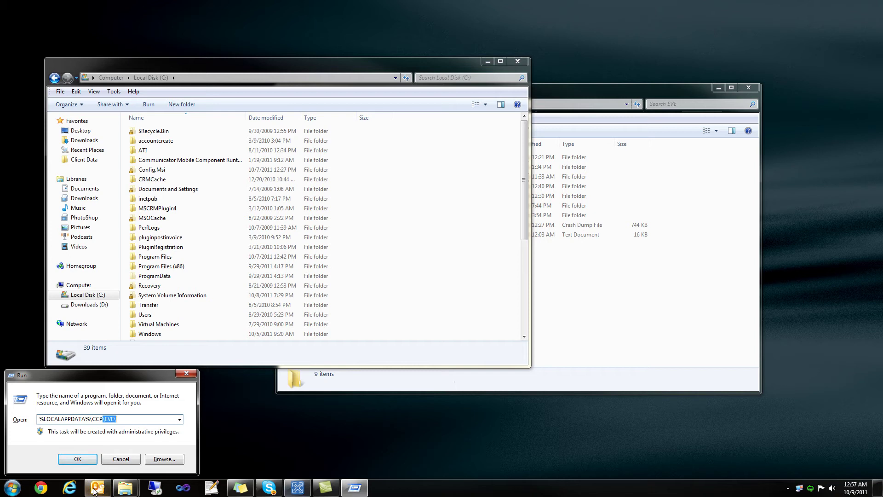
click(126, 418)
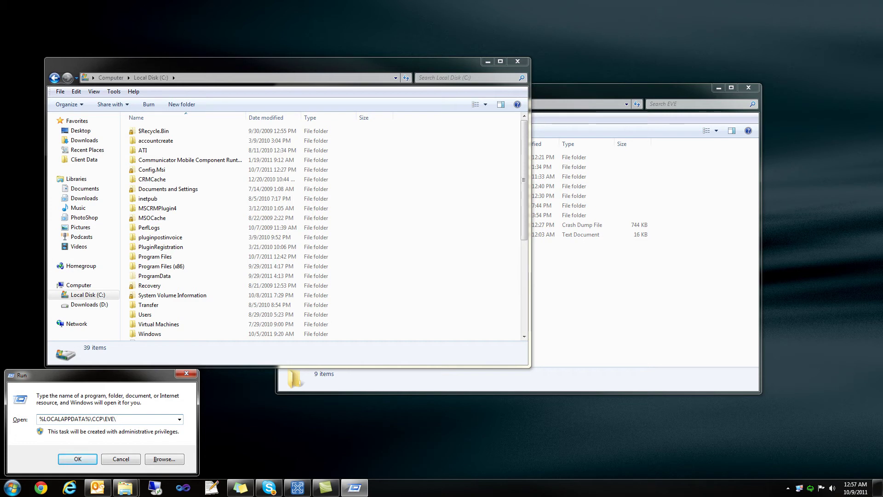
Step: Bring up the Evelopedia cache page, shift it left, and highlight the Windows XP path
key(alt+Tab)
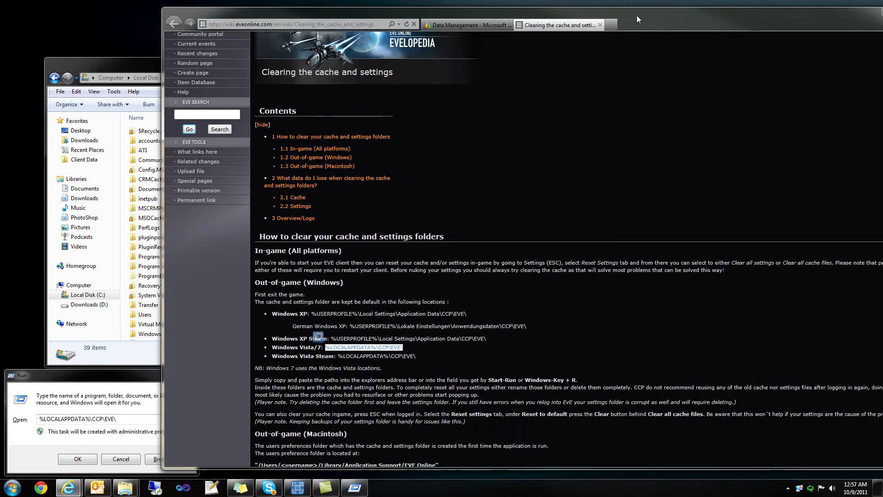
drag(636, 19, 569, 18)
click(373, 311)
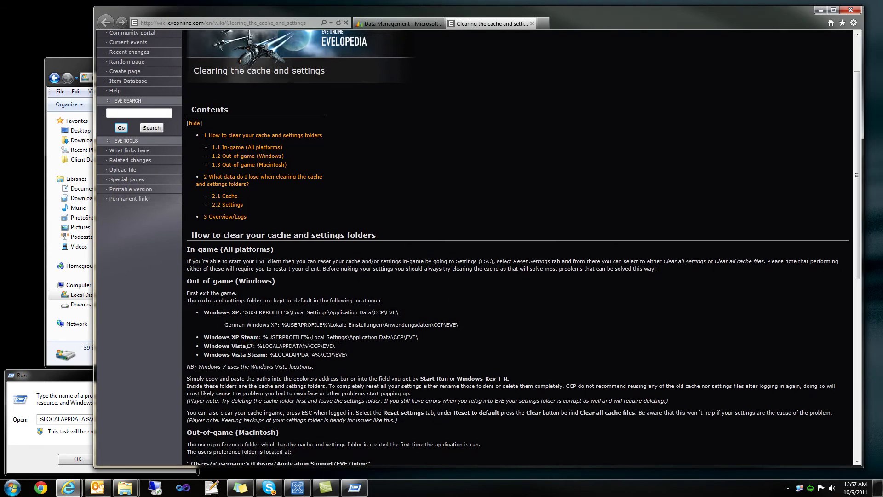
drag(246, 313, 383, 312)
double_click(393, 312)
click(435, 327)
Step: Highlight the Windows XP Steam, Windows Vista Steam and Windows Vista/7 cache paths
drag(265, 338, 307, 335)
click(403, 339)
drag(269, 357, 339, 356)
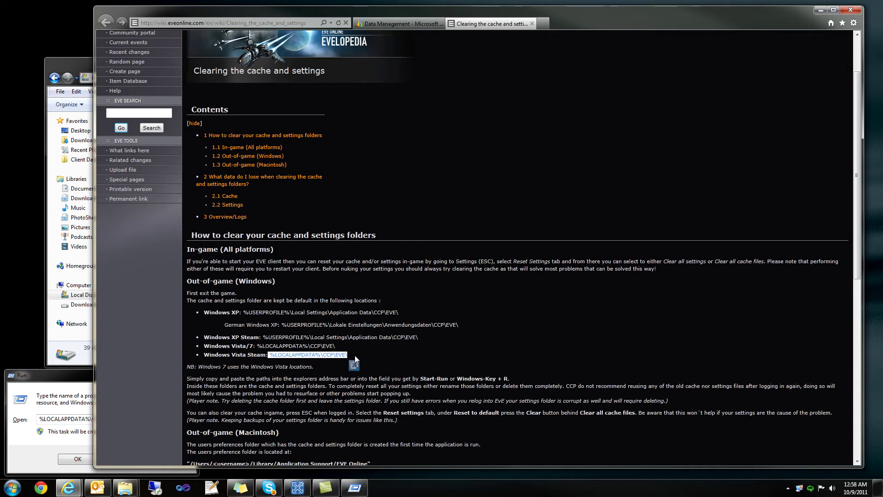
click(354, 355)
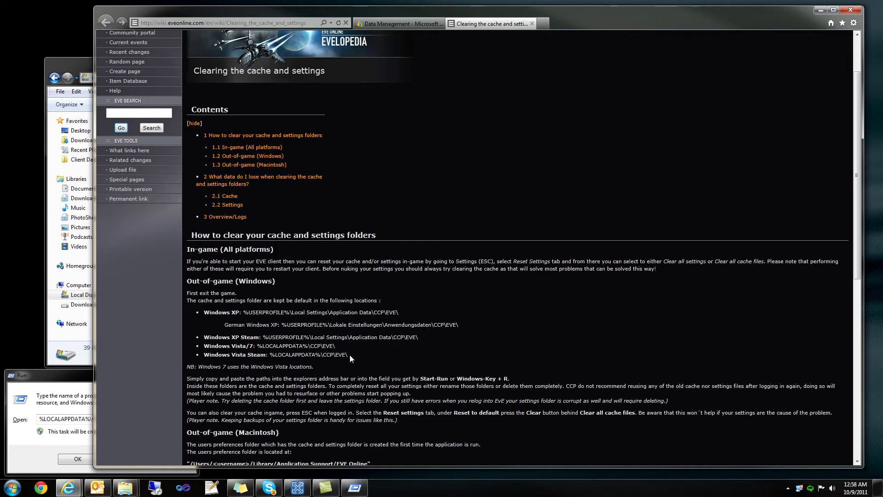
drag(336, 346, 259, 346)
click(355, 344)
Step: Highlight the full Windows XP settings path twice, then clear the selection
drag(404, 311, 243, 313)
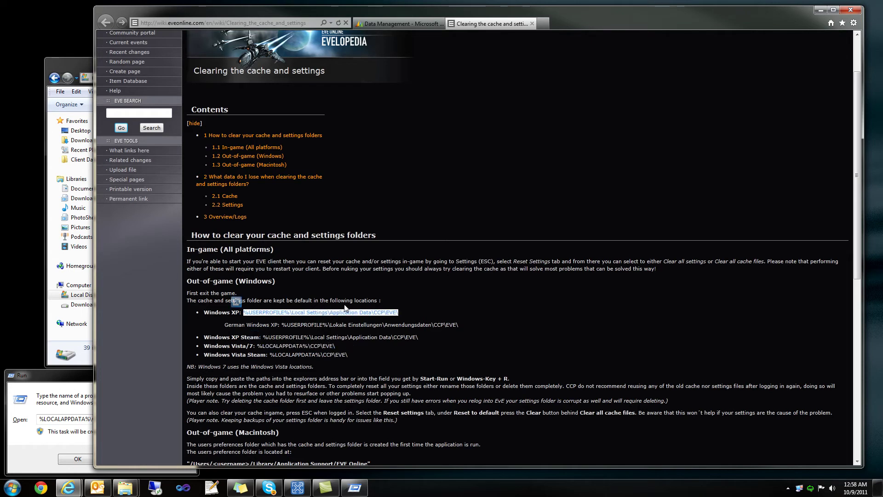
click(401, 313)
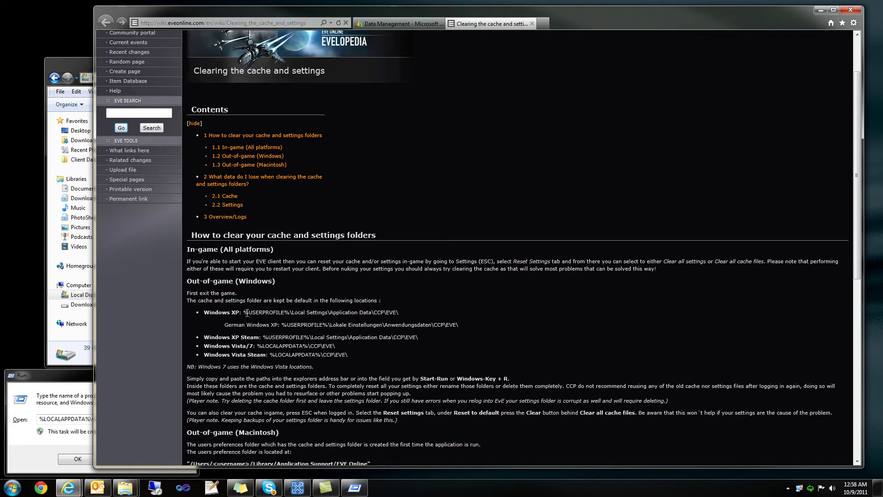
drag(244, 313, 399, 313)
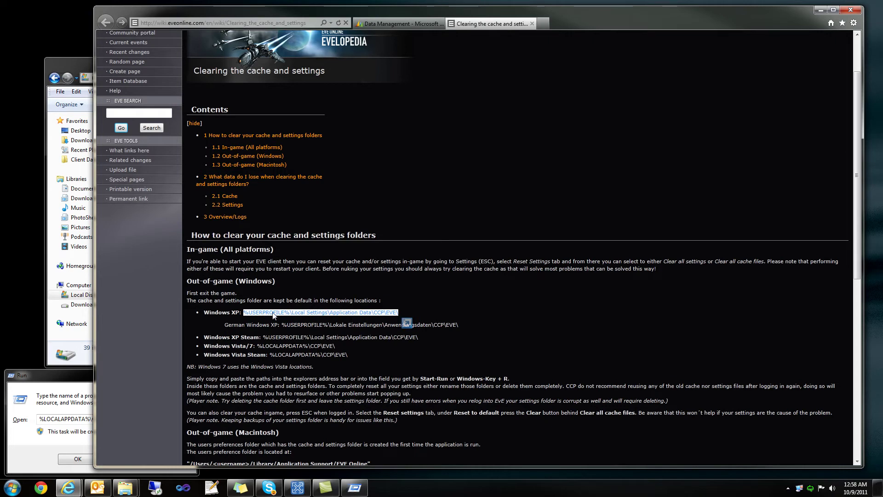
click(455, 275)
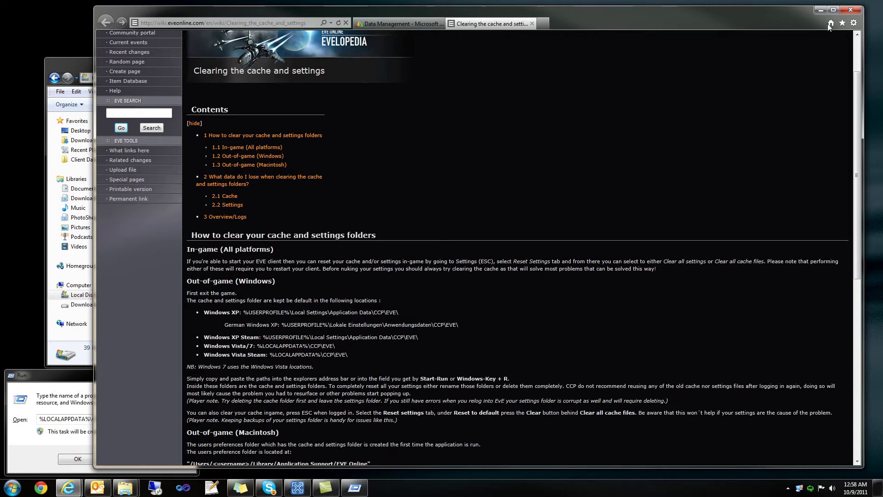
Step: Minimize the browser, open the AppData\Local\CCP\EVE folder from Run, and close the Run prompt
click(821, 11)
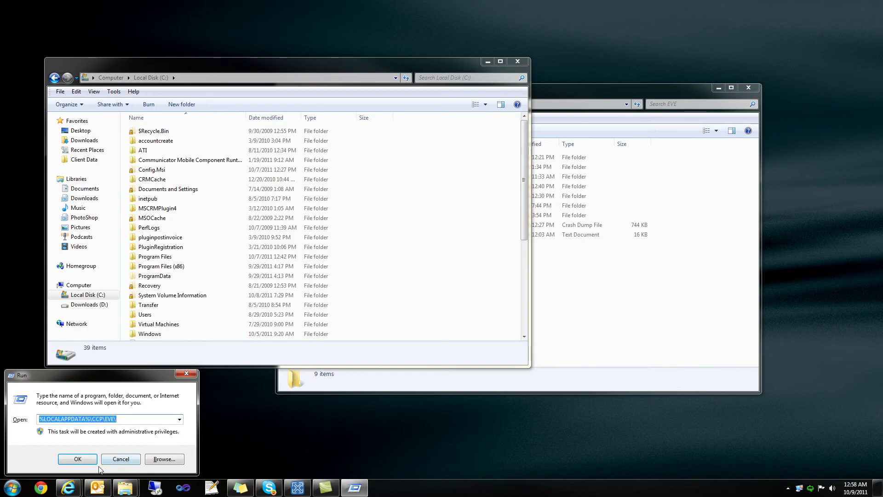
click(669, 301)
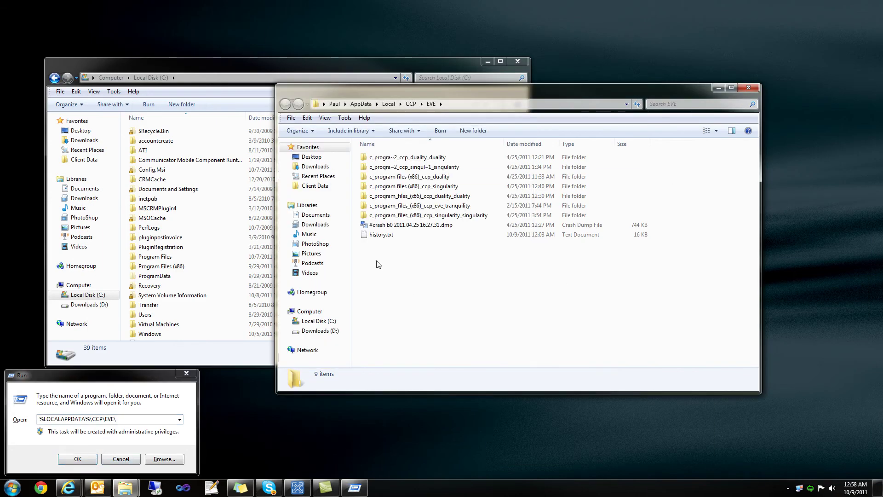
click(136, 459)
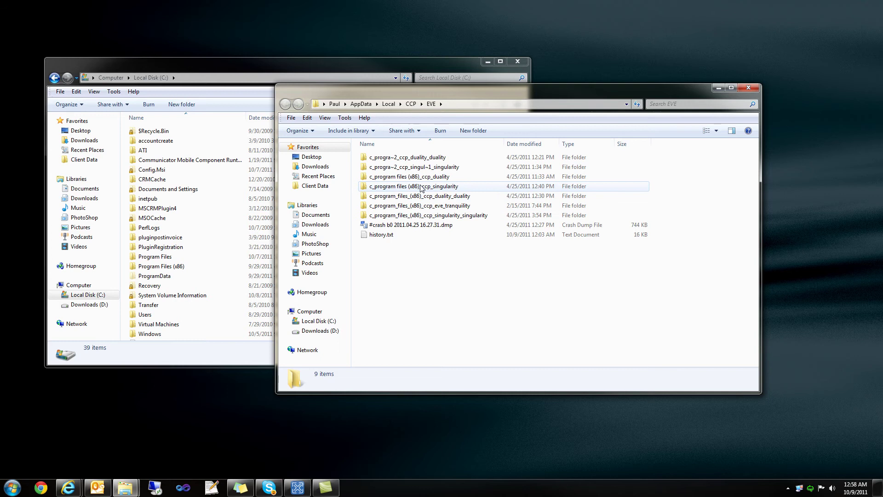
mouse_move(421, 189)
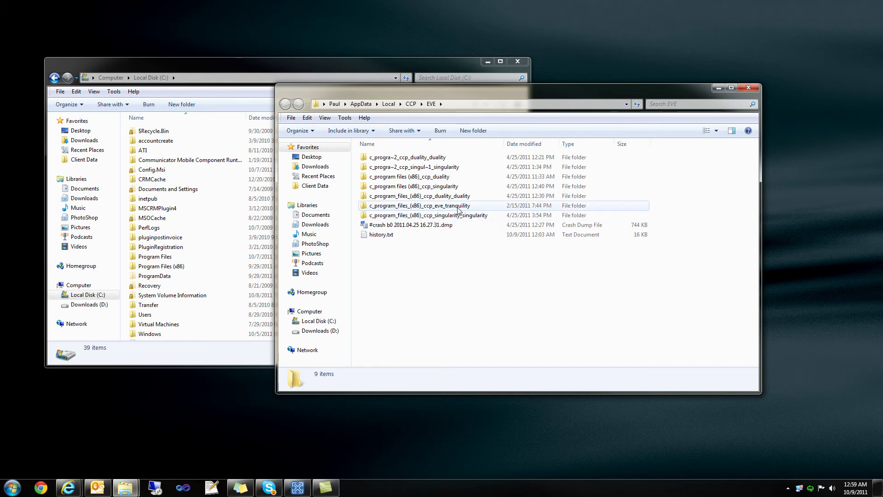
Step: Browse the Local Disk window to C:\Program Files (x86)\CCP\EVE, then return to the AppData EVE window
click(213, 69)
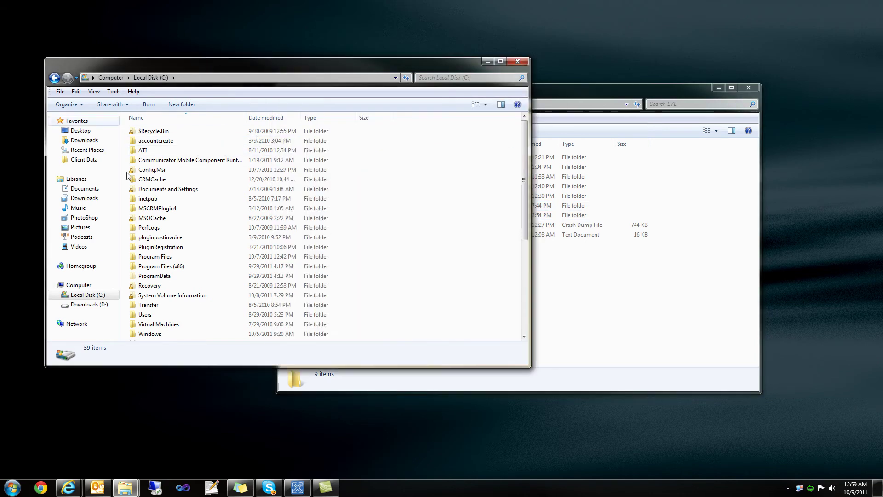
double_click(174, 266)
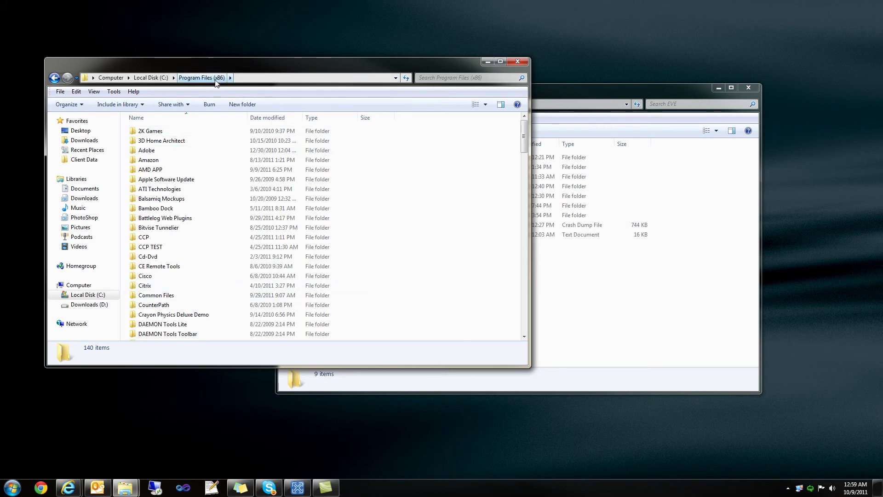
double_click(148, 237)
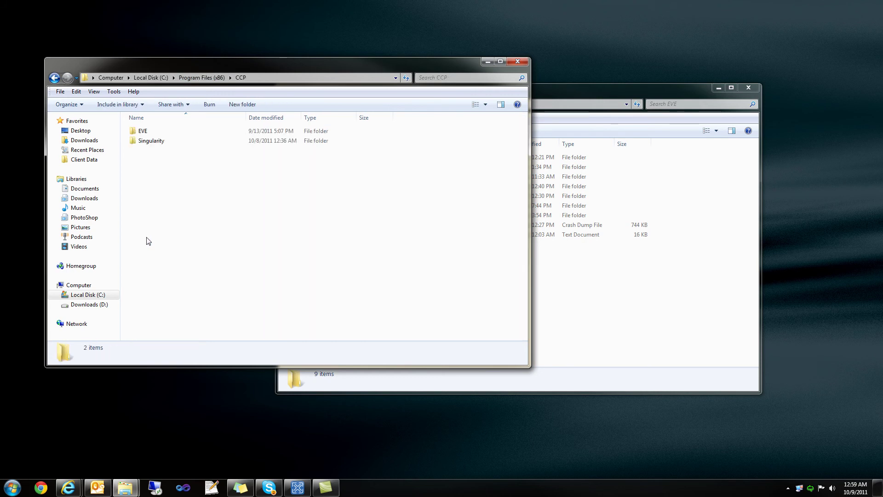
double_click(161, 133)
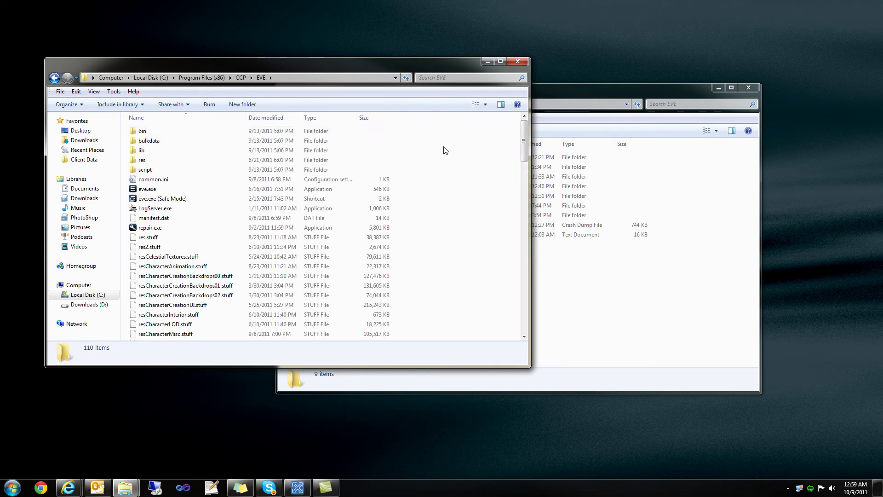
click(667, 327)
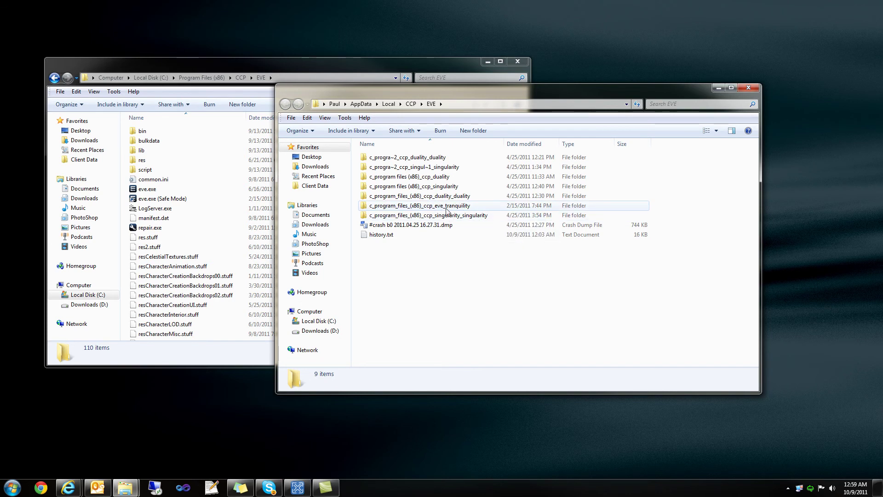
mouse_move(446, 209)
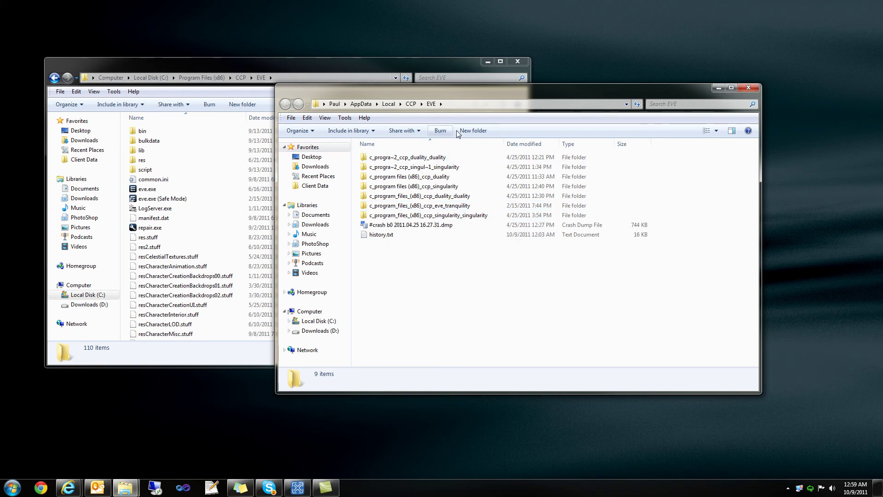
click(312, 78)
click(591, 291)
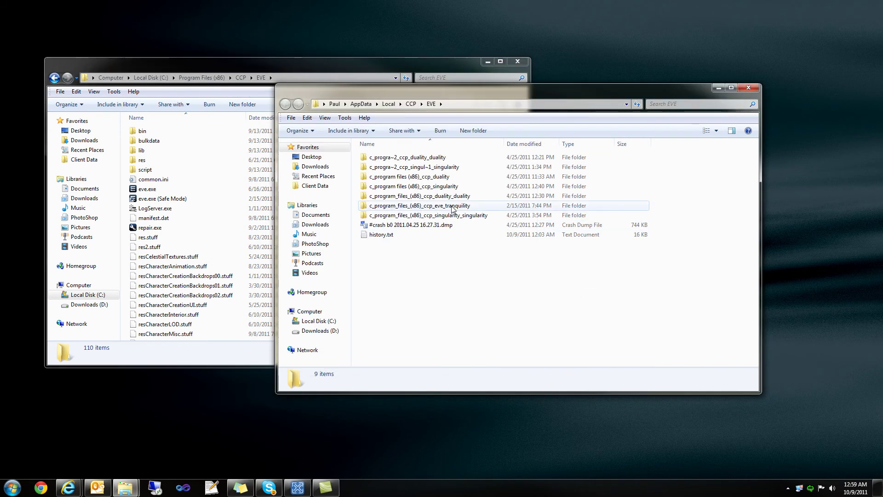
Step: Move the install-folder window from EVE up to CCP and into Singularity, beside the AppData window
drag(516, 103, 617, 137)
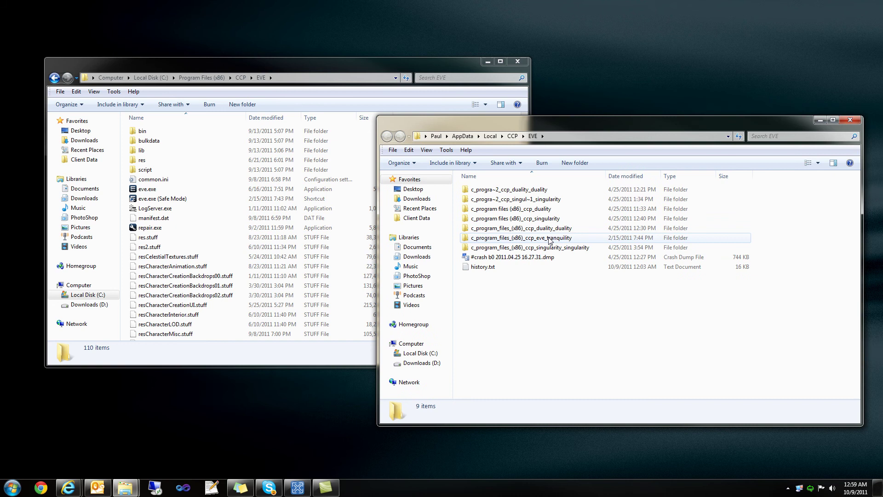
double_click(522, 237)
key(BackSpace)
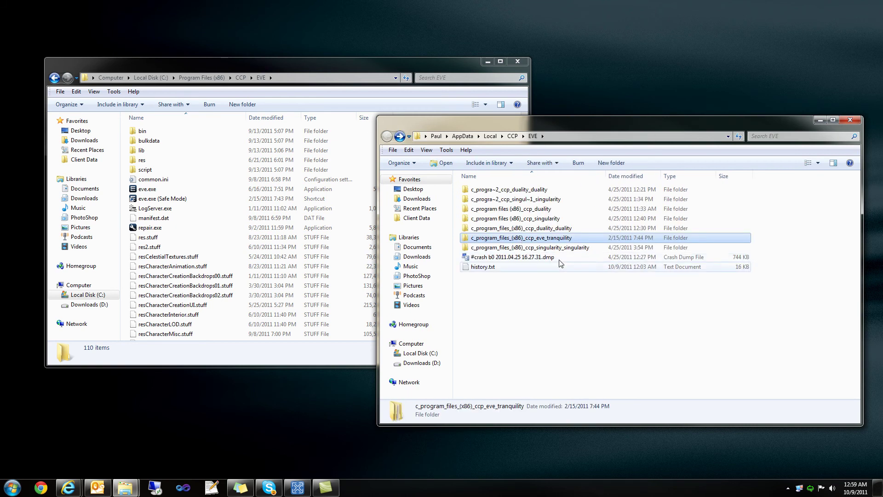
click(343, 73)
key(BackSpace)
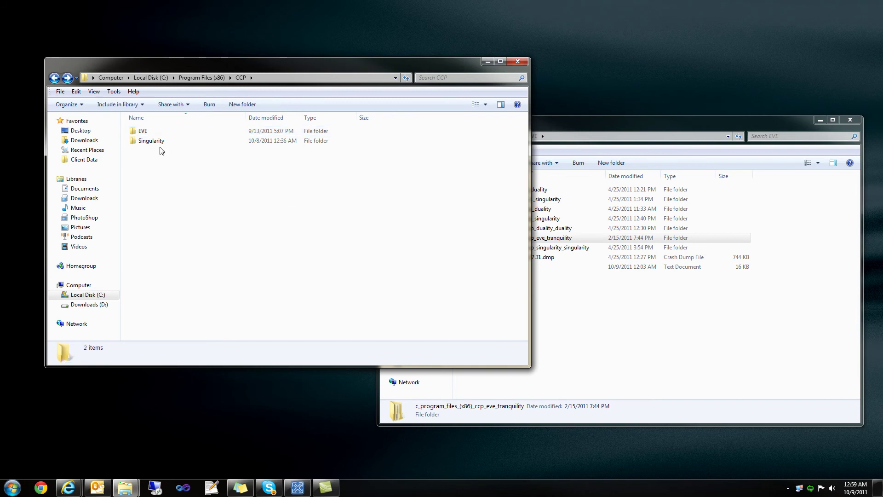
click(156, 141)
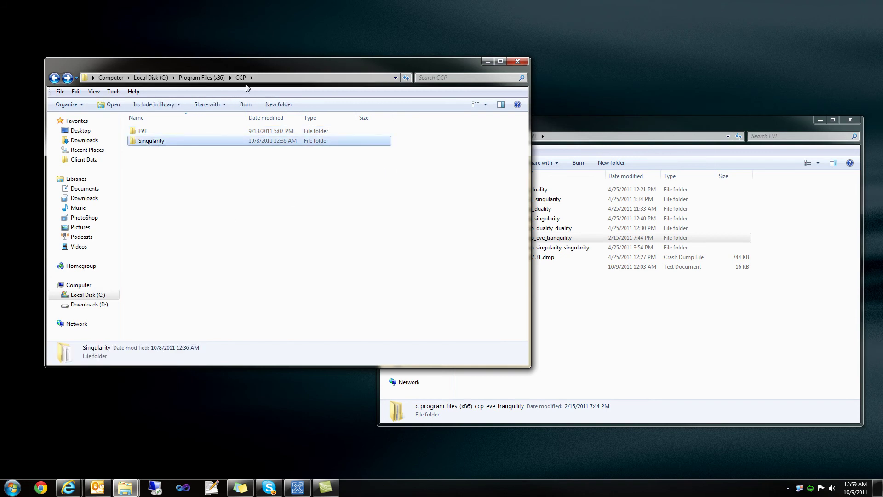
double_click(151, 141)
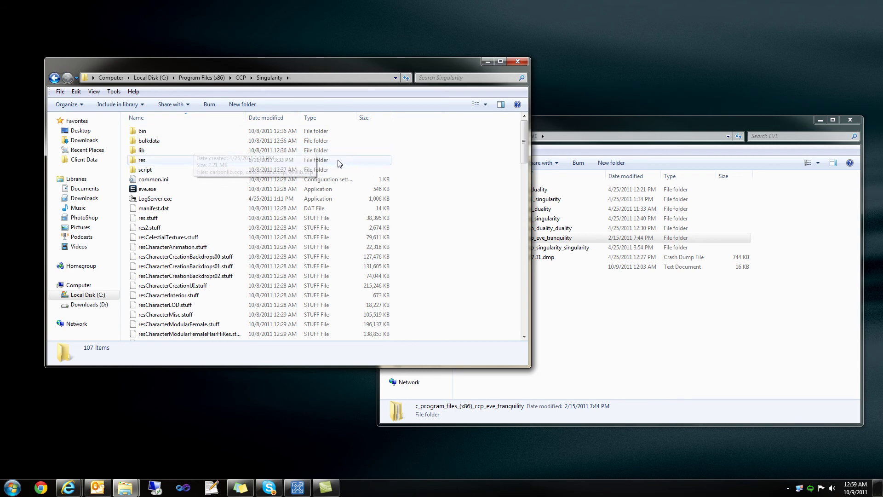
mouse_move(197, 147)
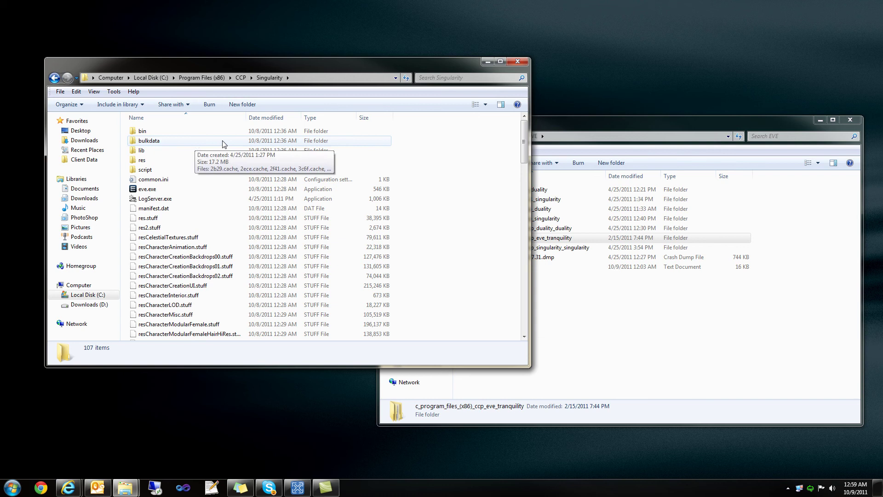
click(647, 339)
mouse_move(575, 249)
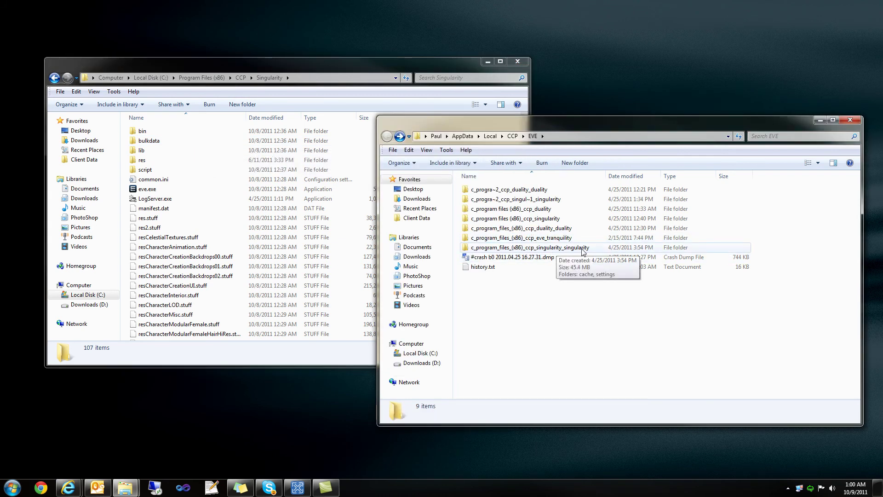
Step: Select the c_program_files_(x86)_ccp_eve_tranquility folder in the AppData EVE window
click(547, 240)
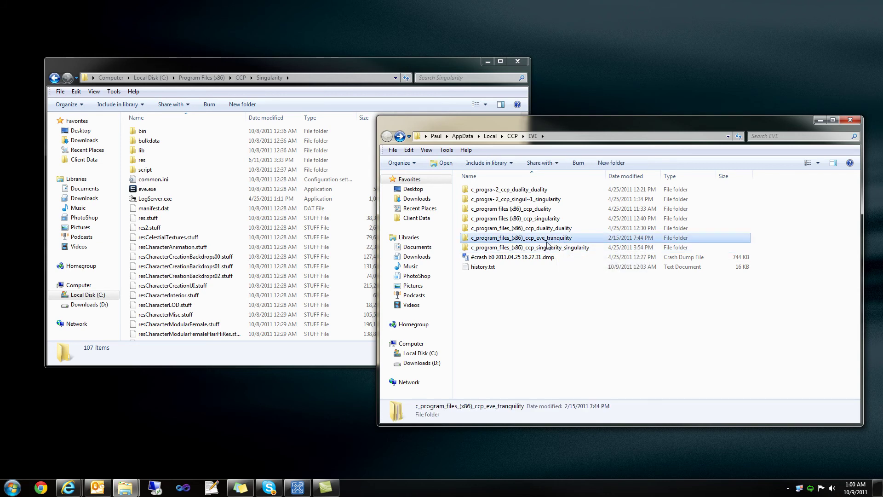
click(551, 248)
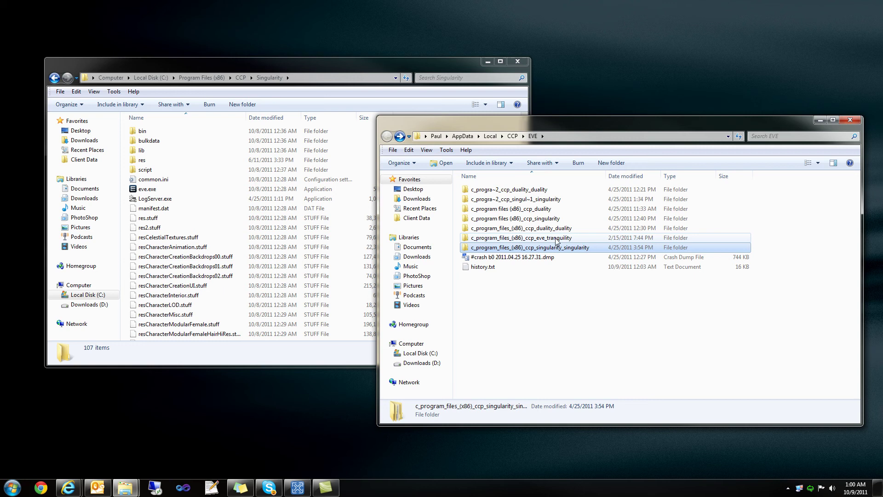
click(556, 239)
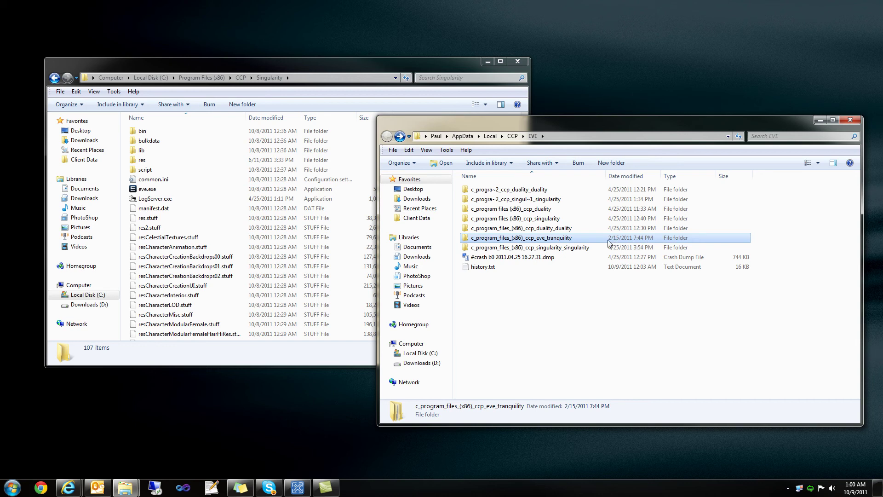
mouse_move(595, 242)
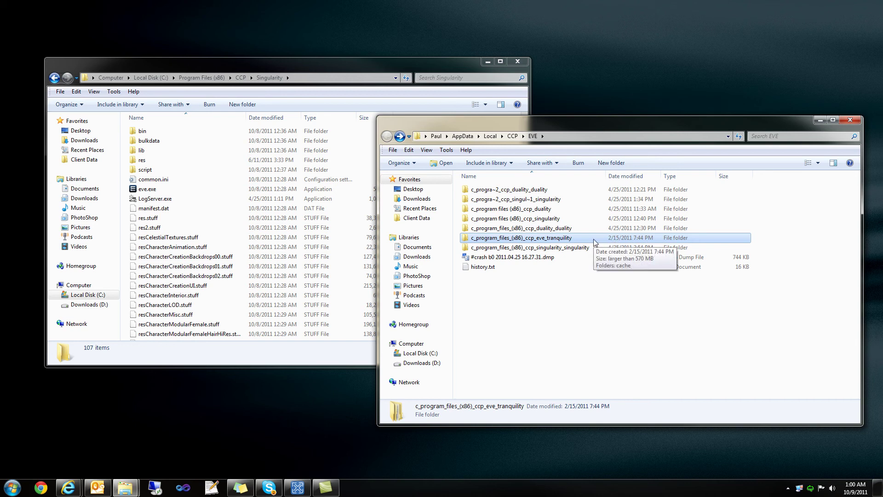
Step: Open the Tranquility folder and then its settings subfolder
double_click(561, 241)
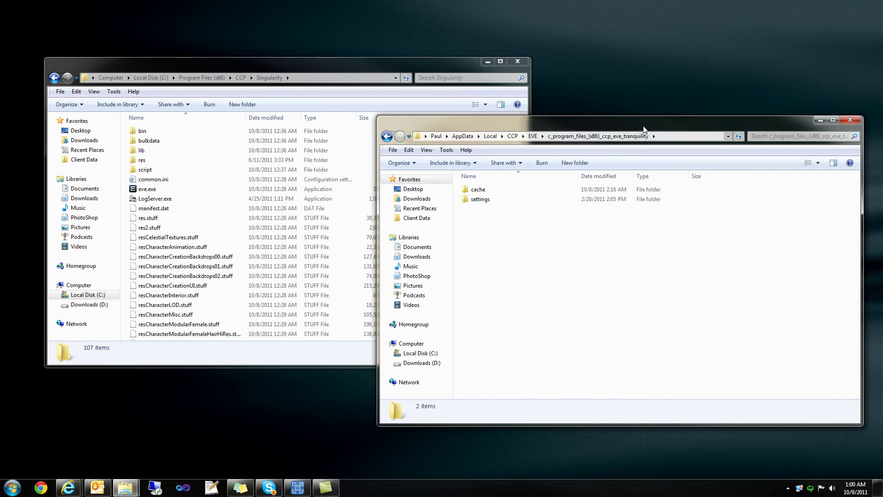
click(486, 200)
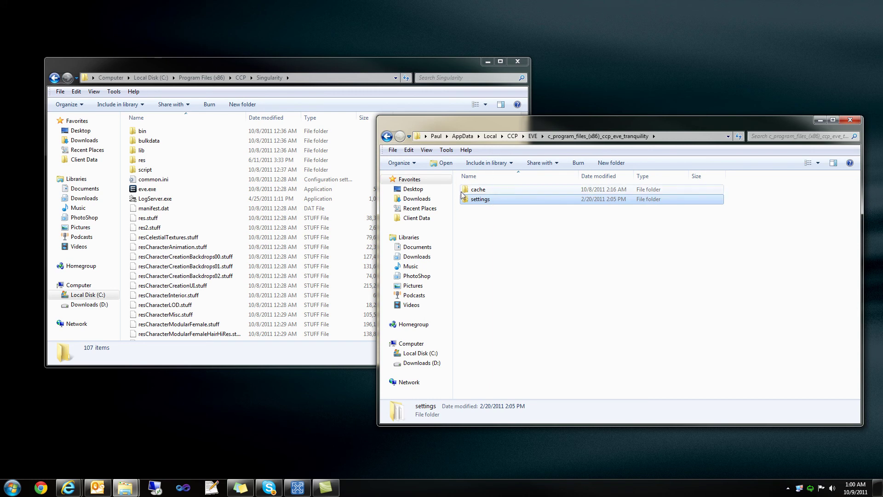
click(495, 191)
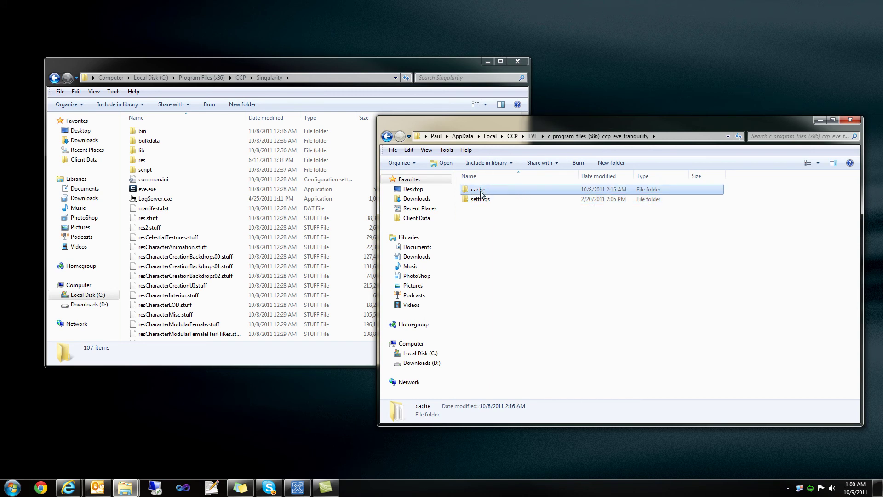
click(486, 200)
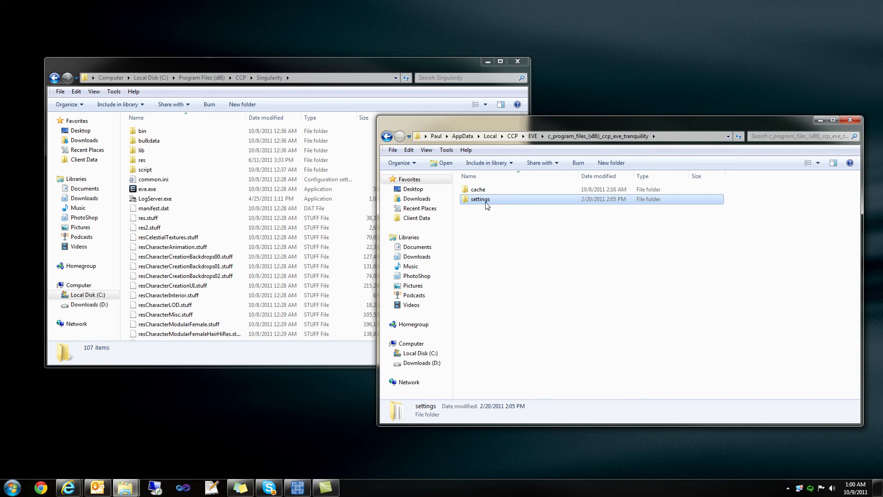
double_click(486, 202)
Step: Copy all ten settings items and go back to the tranquility folder
key(ctrl+a)
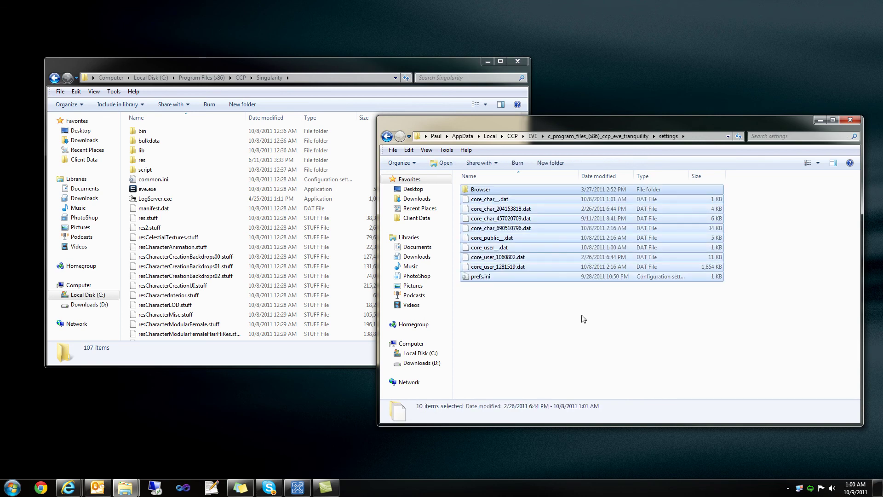
right_click(557, 233)
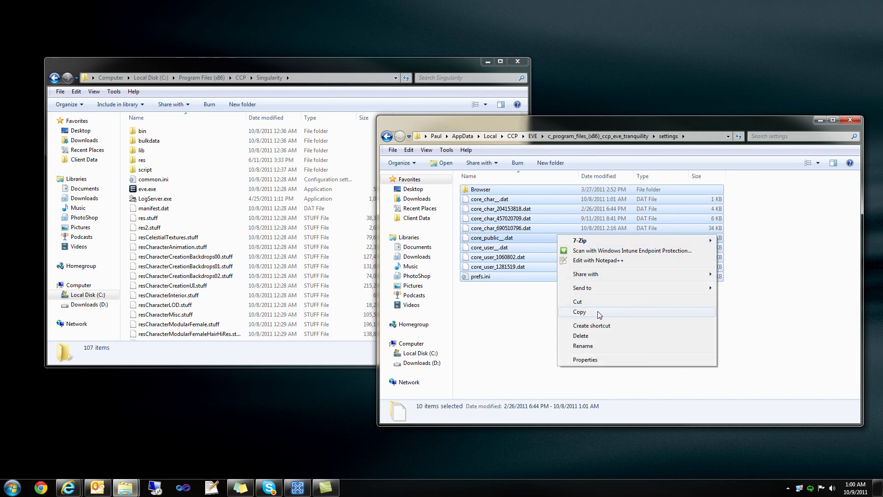
click(580, 312)
click(549, 303)
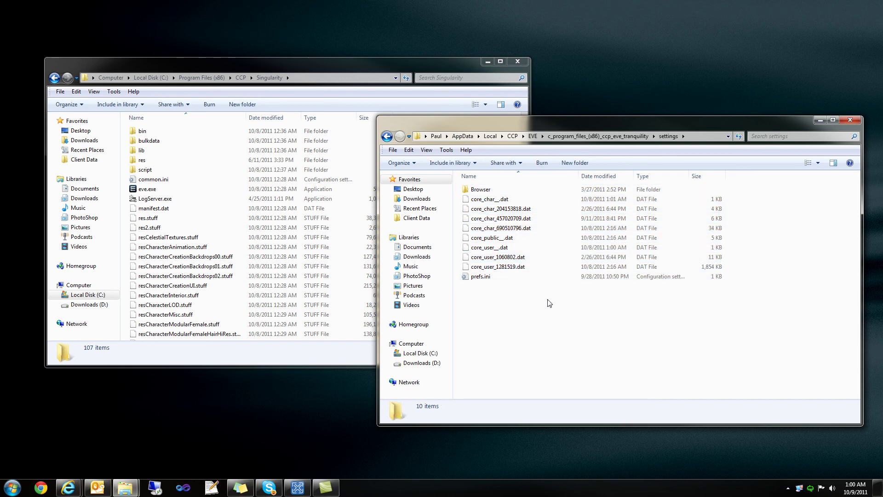
key(BackSpace)
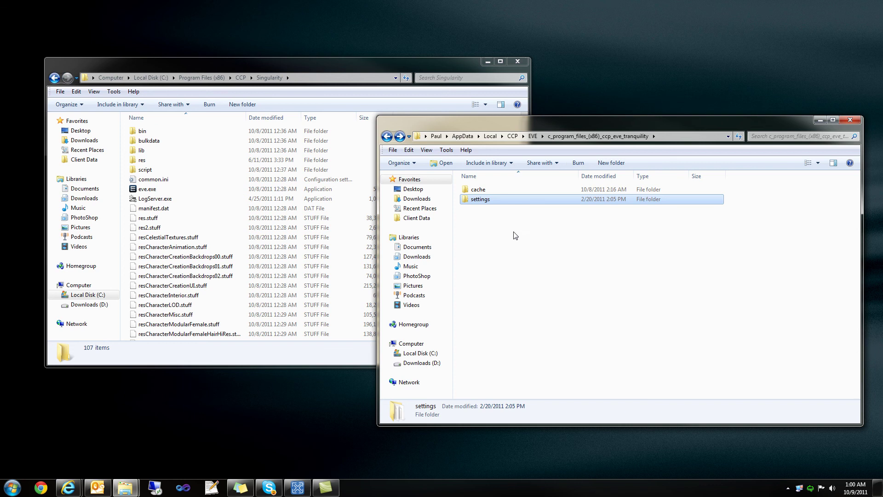
Step: Open the settings folder inside c_program_files_(x86)_ccp_singularity_singularity
key(BackSpace)
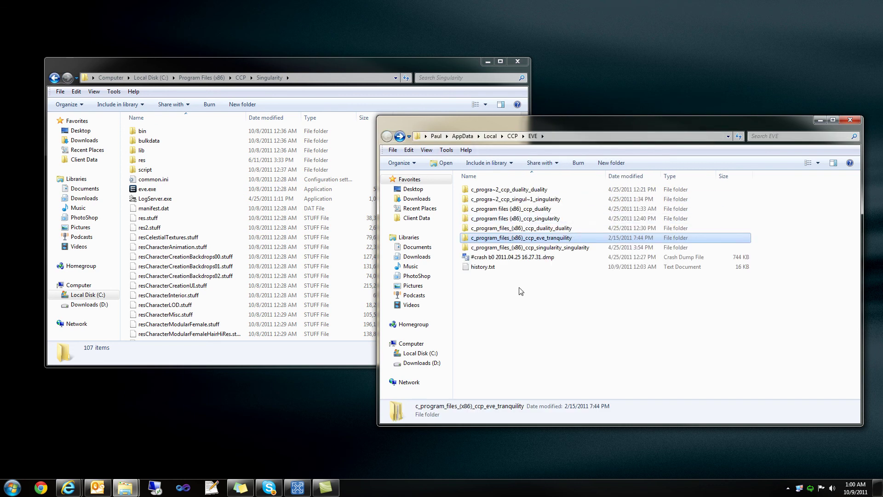
double_click(548, 248)
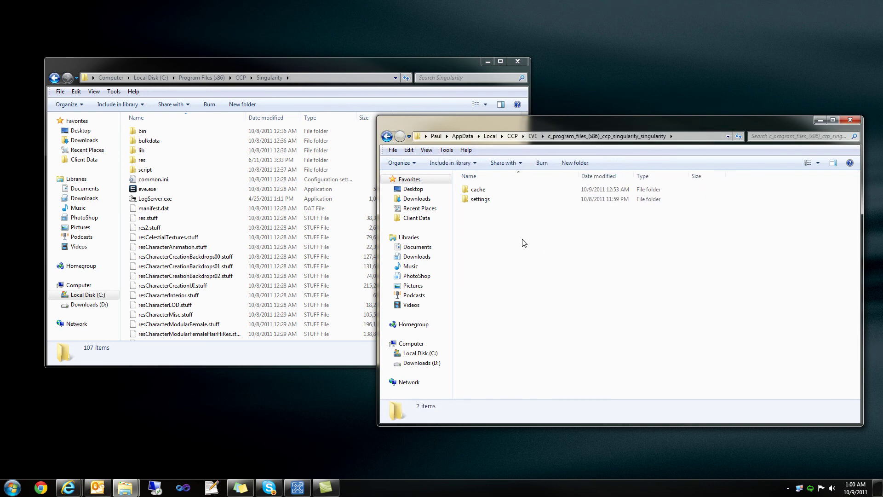
double_click(477, 199)
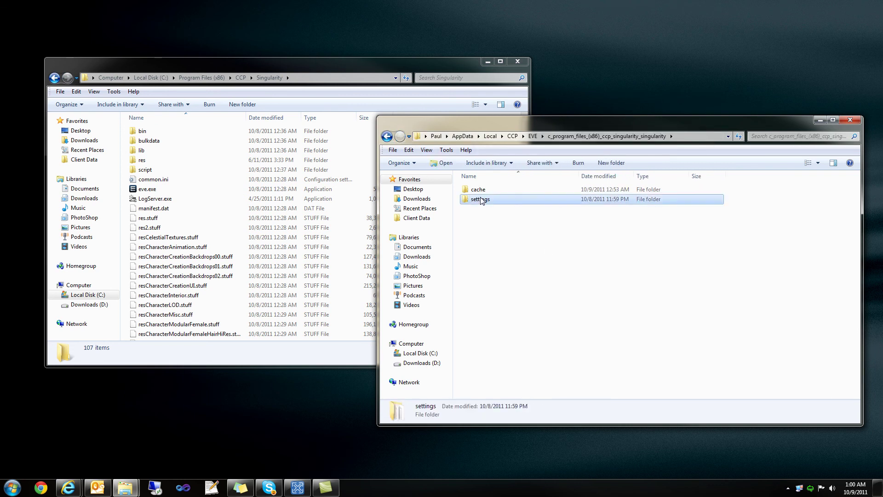
Step: Paste the Tranquility settings, replacing all conflicting files and merging the Browser folder
right_click(535, 310)
click(576, 386)
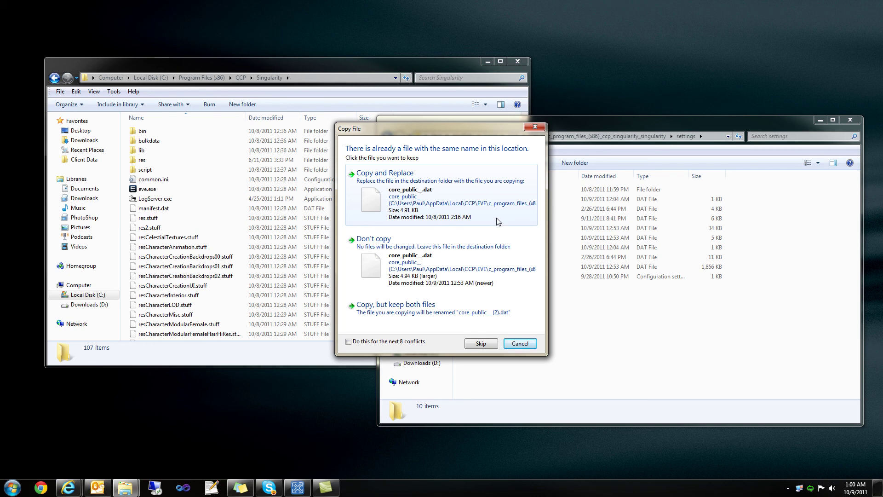
click(401, 341)
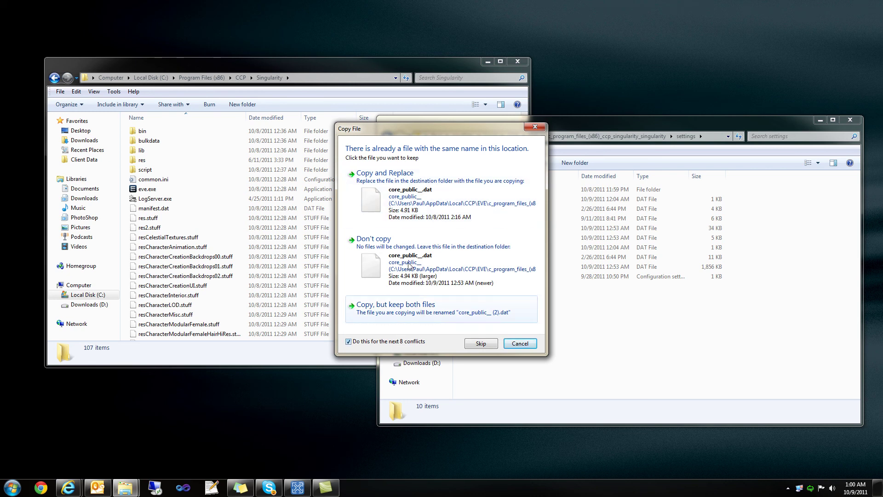
click(453, 196)
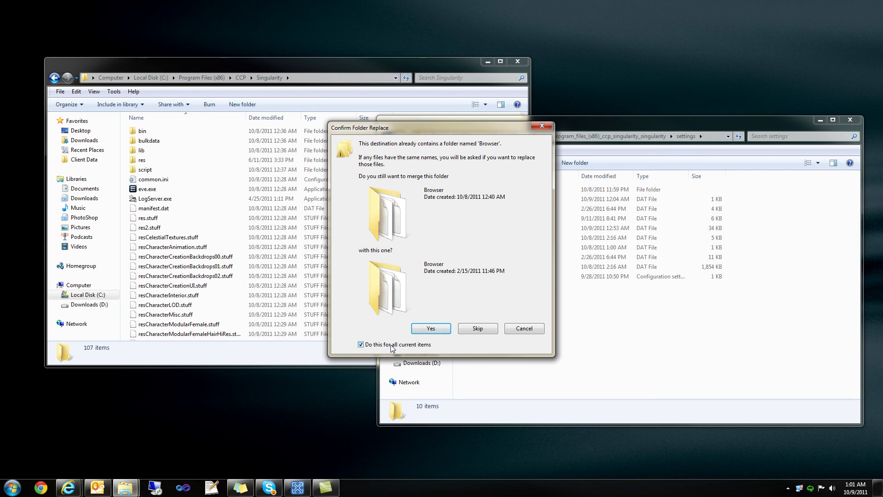
click(437, 330)
click(535, 294)
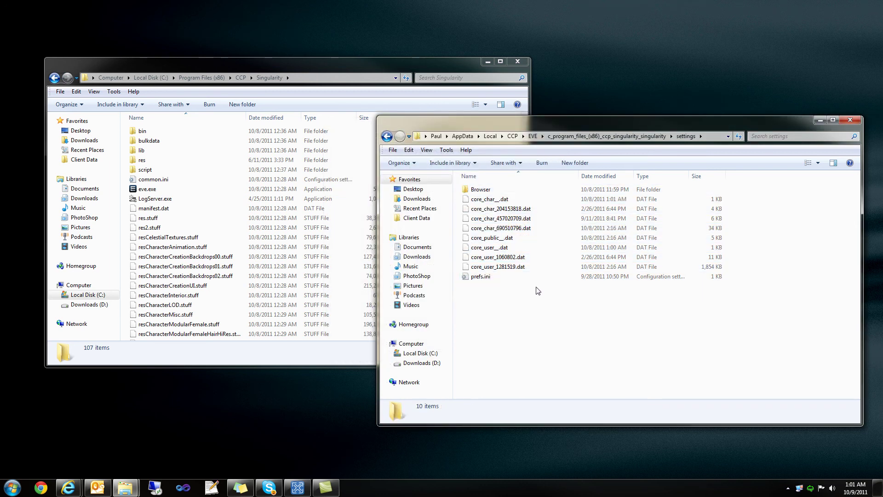